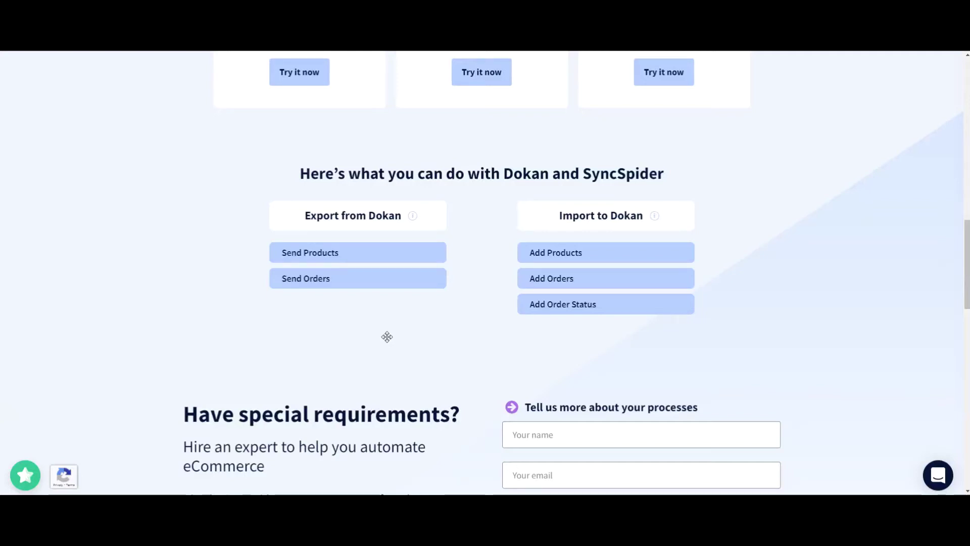
# Start the first task and pick the Dokan app as a new integration.
pyautogui.scroll(-1, 730, 202)
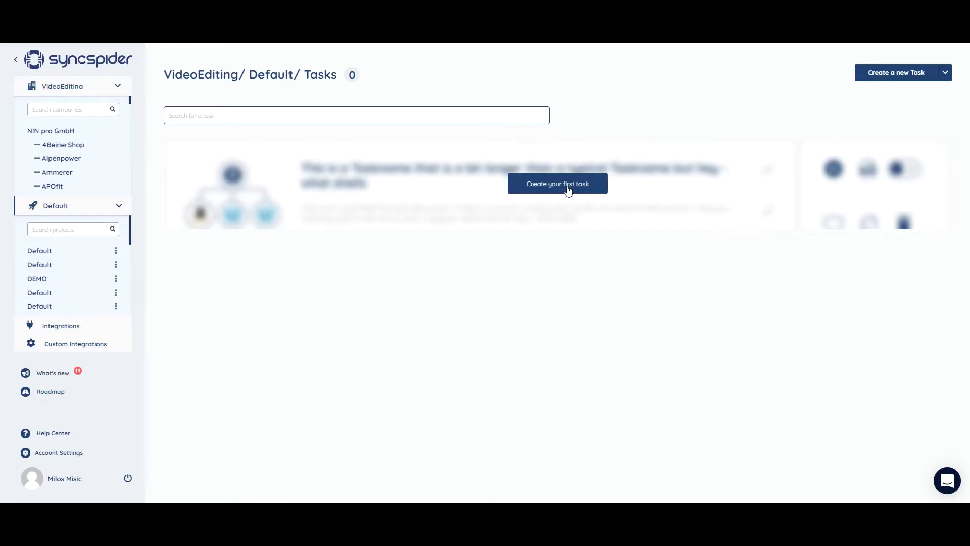
pyautogui.click(569, 187)
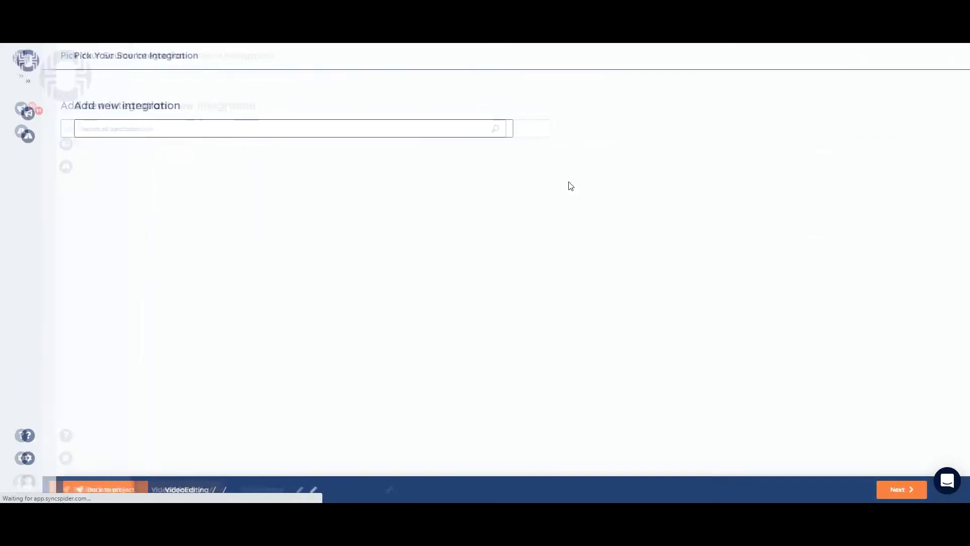
pyautogui.click(142, 131)
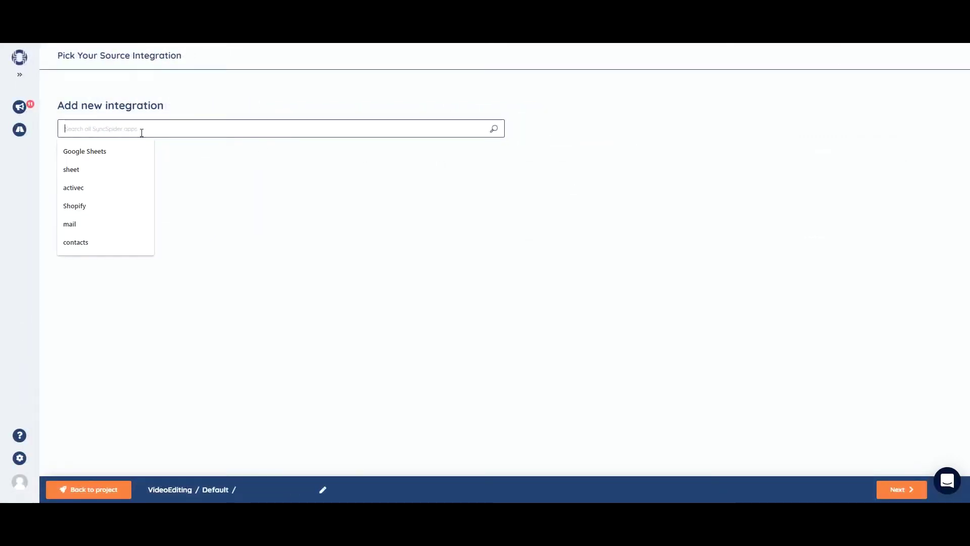
pyautogui.write('Do')
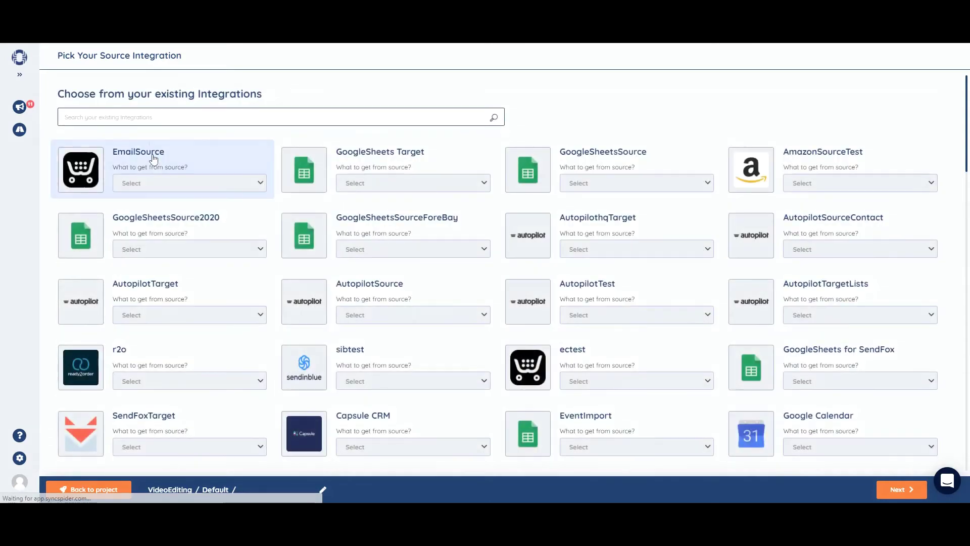
pyautogui.scroll(-15, 156, 161)
pyautogui.click(135, 417)
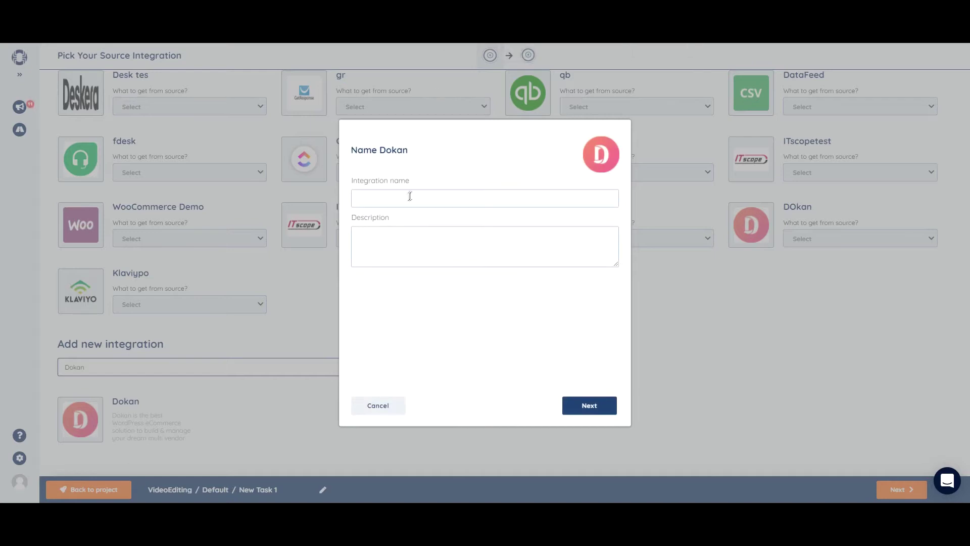
# Name the integration 'Dokan' and continue to its shop-credentials form.
pyautogui.click(409, 197)
pyautogui.write('Dokan')
pyautogui.click(590, 405)
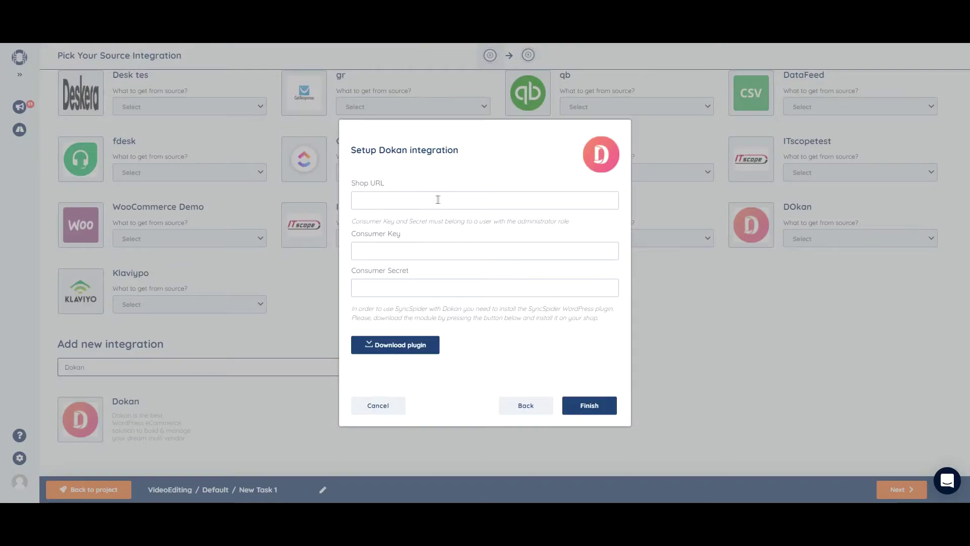
# Paste the shop URL into SyncSpider, then open WooCommerce's Advanced > REST API keys list in WordPress.
pyautogui.hotkey('ctrl', 'v')
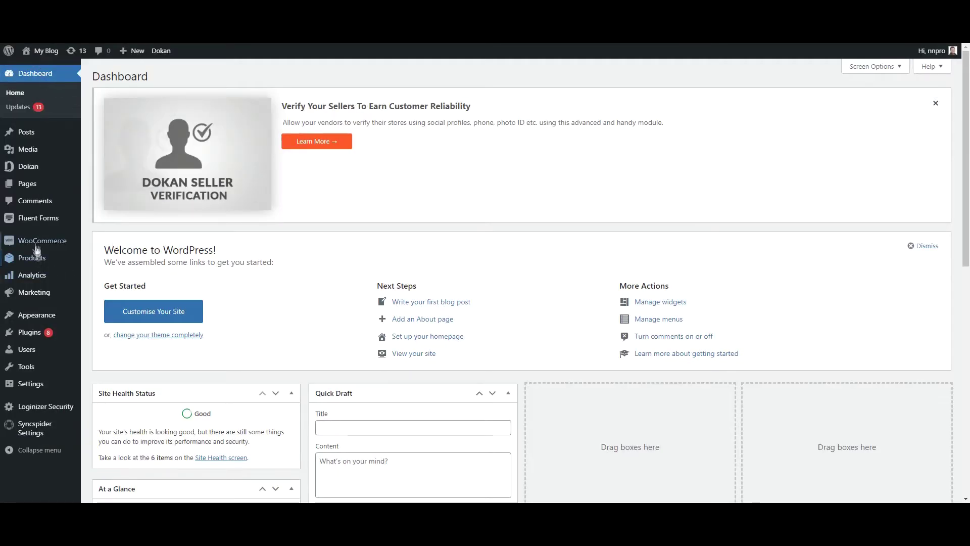
pyautogui.moveTo(42, 241)
pyautogui.click(107, 317)
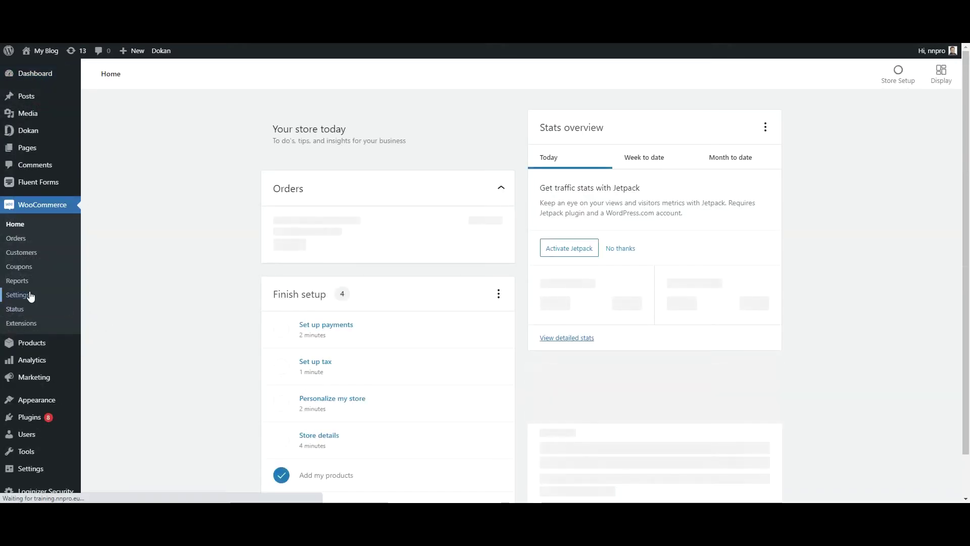
pyautogui.click(64, 282)
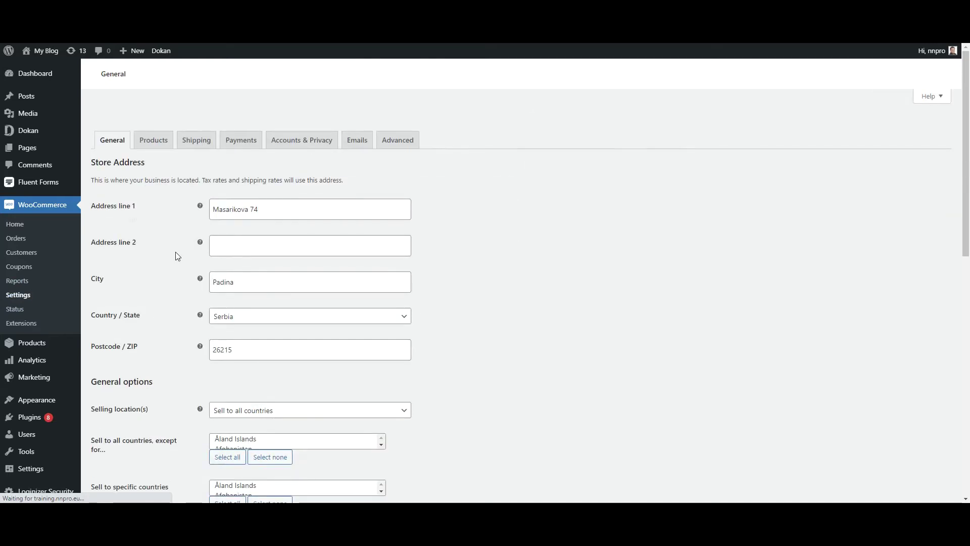
pyautogui.click(408, 122)
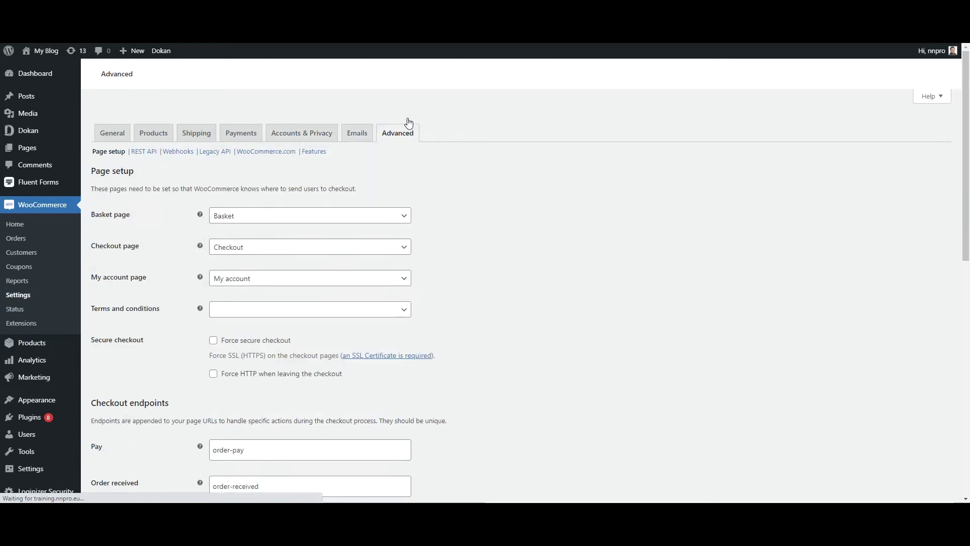
pyautogui.click(144, 263)
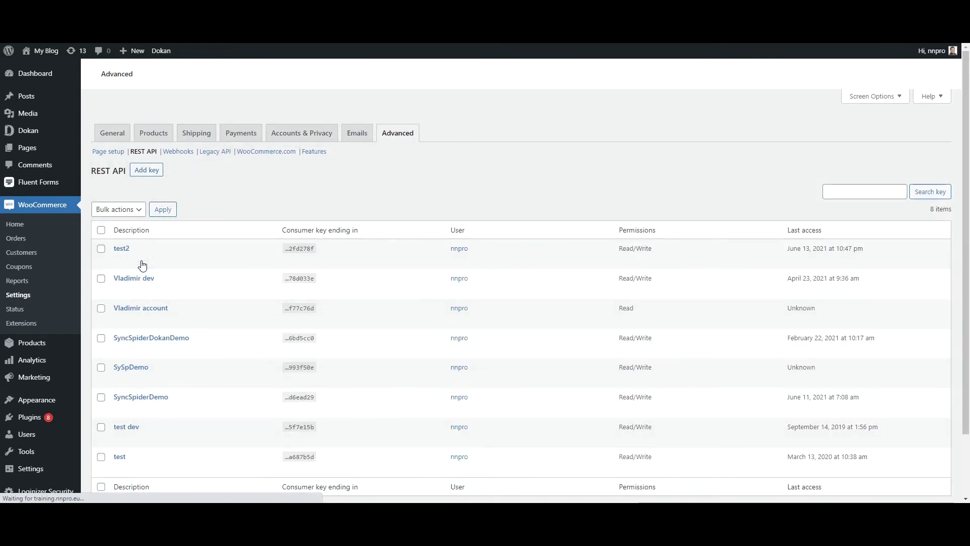
# Generate a Read/Write WooCommerce API key described 'Dokan' and copy its consumer key.
pyautogui.click(154, 284)
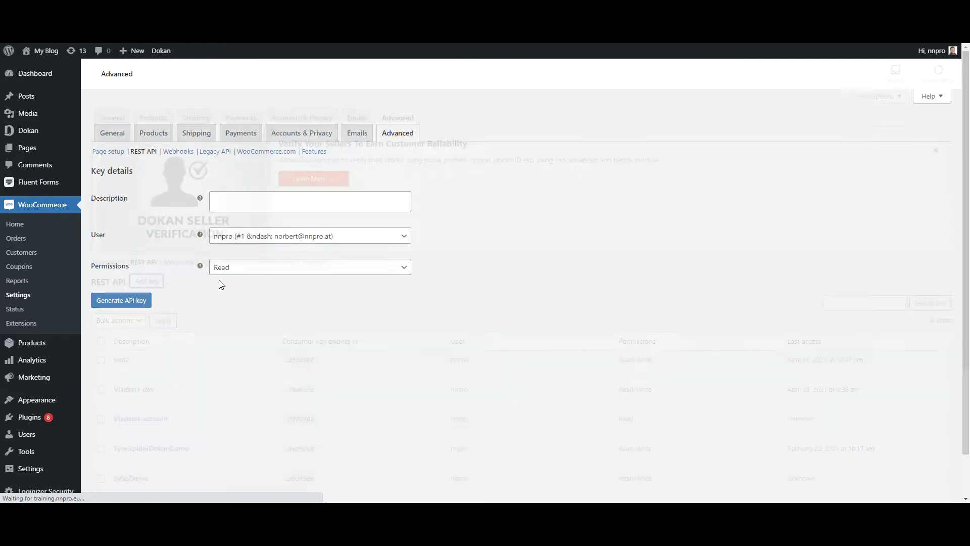
pyautogui.click(233, 309)
pyautogui.write('Dokan')
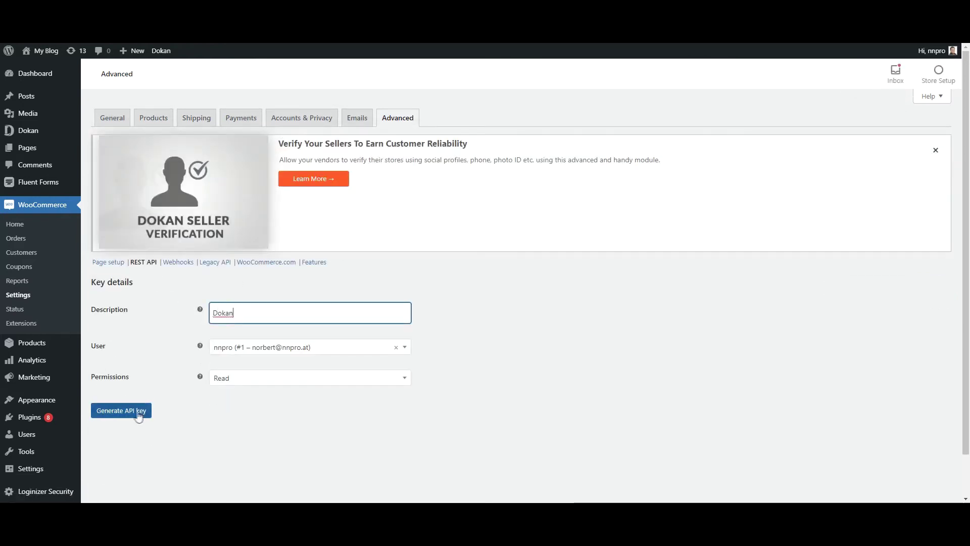
pyautogui.click(247, 381)
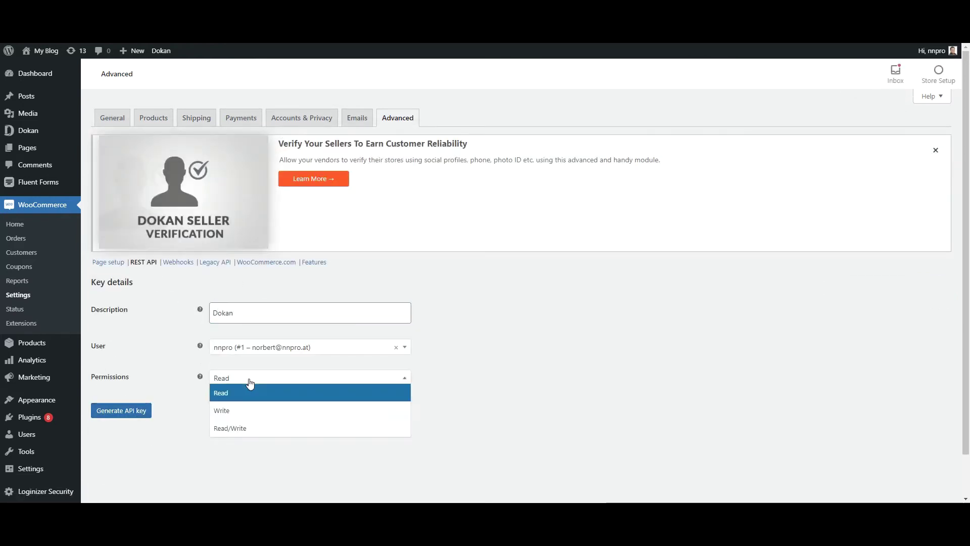
pyautogui.click(248, 427)
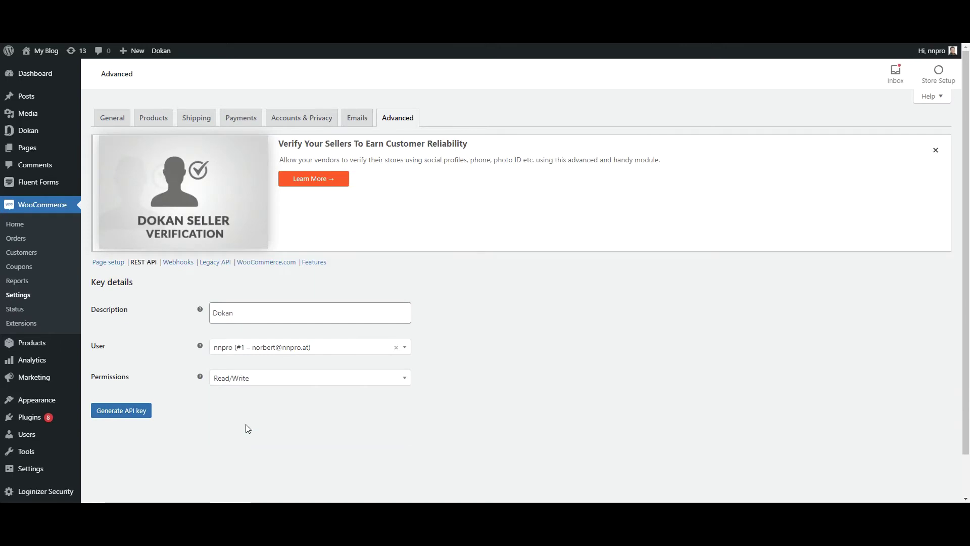
pyautogui.click(124, 415)
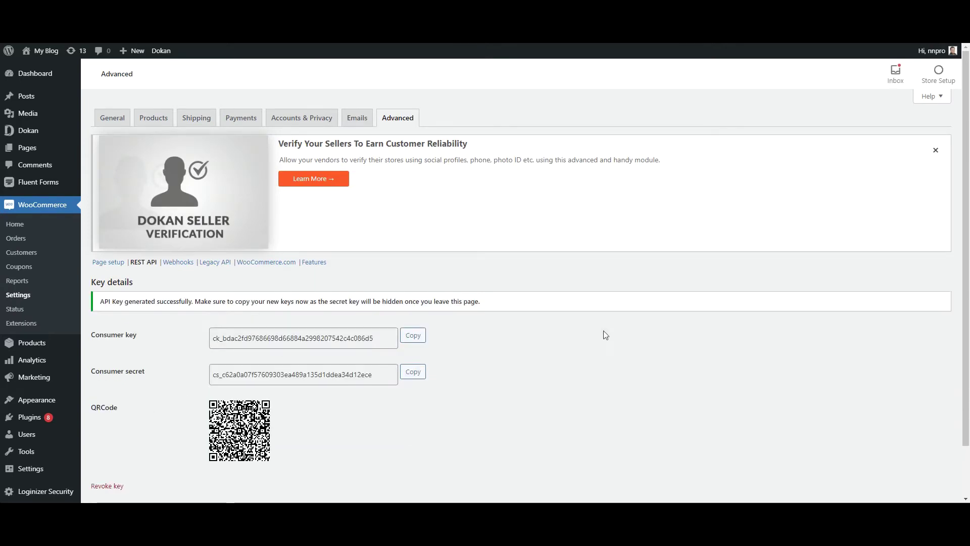
pyautogui.scroll(-1, 605, 335)
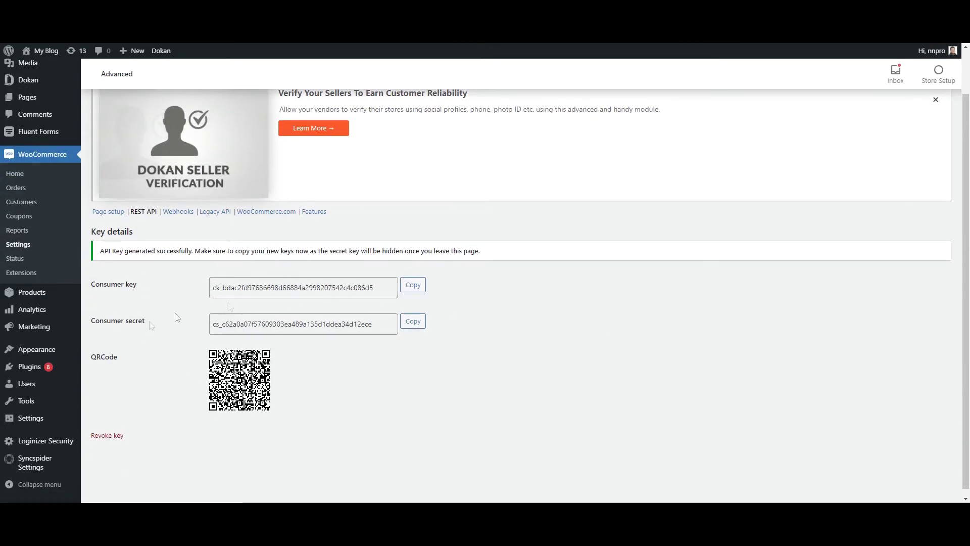
pyautogui.click(413, 285)
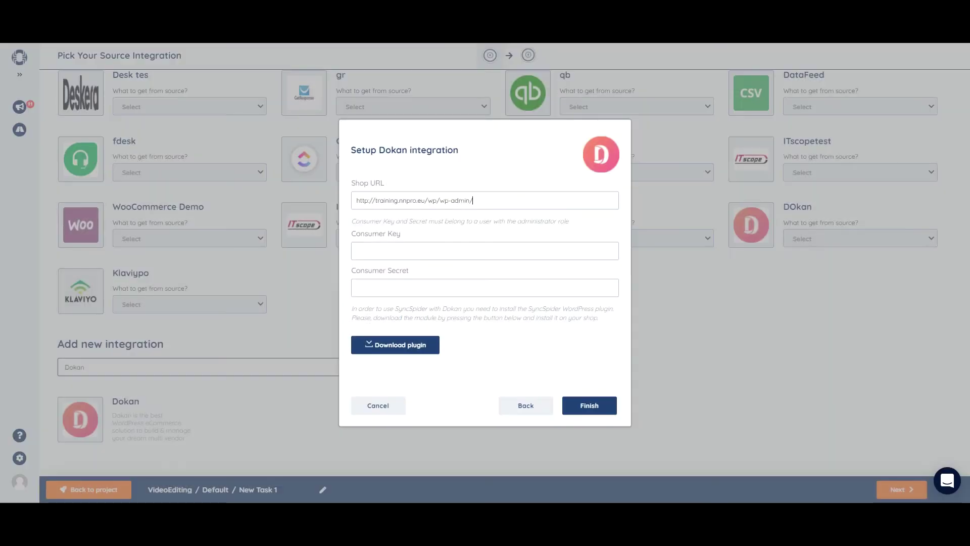
# Paste the consumer key and consumer secret into the Dokan setup form and submit.
pyautogui.rightClick(422, 249)
pyautogui.click(452, 329)
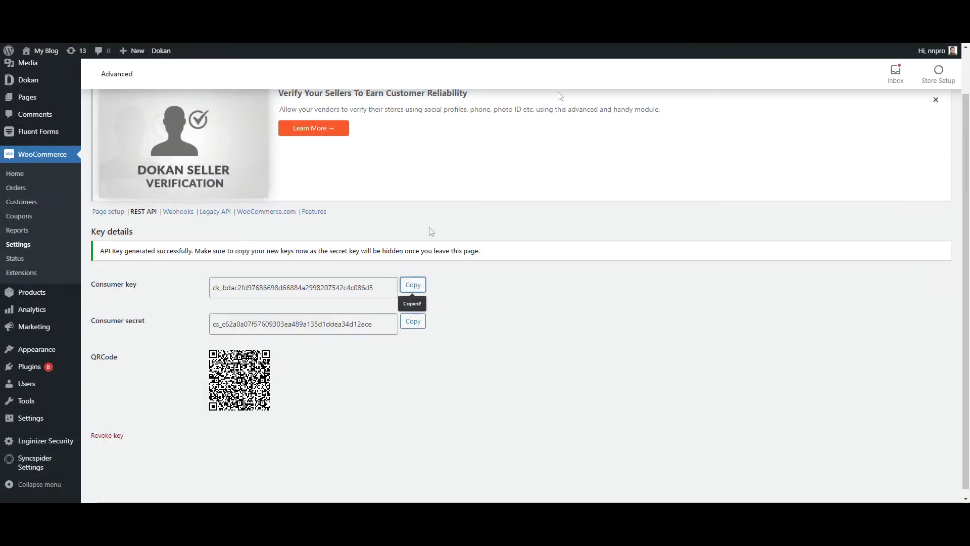
pyautogui.click(413, 321)
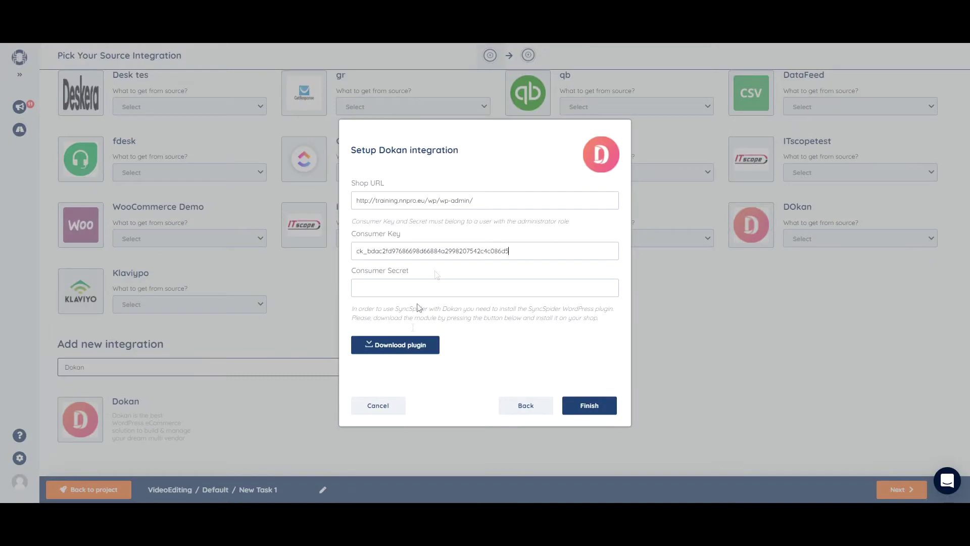
pyautogui.click(440, 288)
pyautogui.hotkey('ctrl', 'v')
pyautogui.click(585, 404)
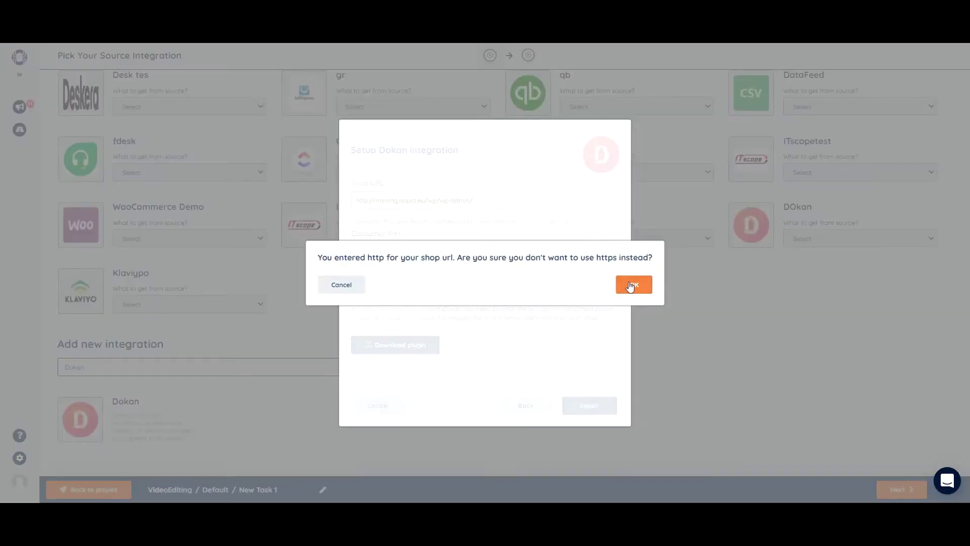
# Change the Dokan shop URL from http to https and finish the connection.
pyautogui.click(355, 286)
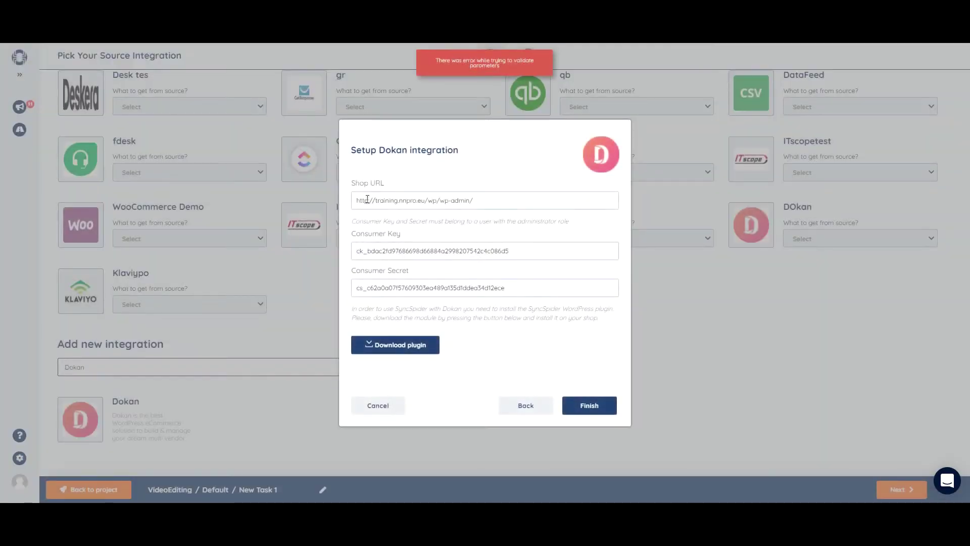
pyautogui.click(367, 199)
pyautogui.write('s')
pyautogui.click(586, 407)
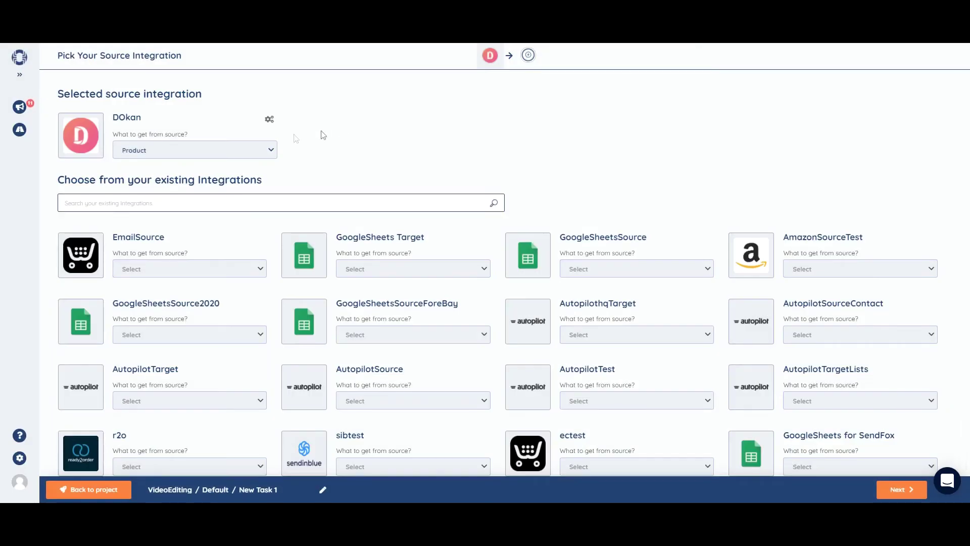
# Set Product as the data fetched from Dokan and continue to target selection.
pyautogui.click(225, 155)
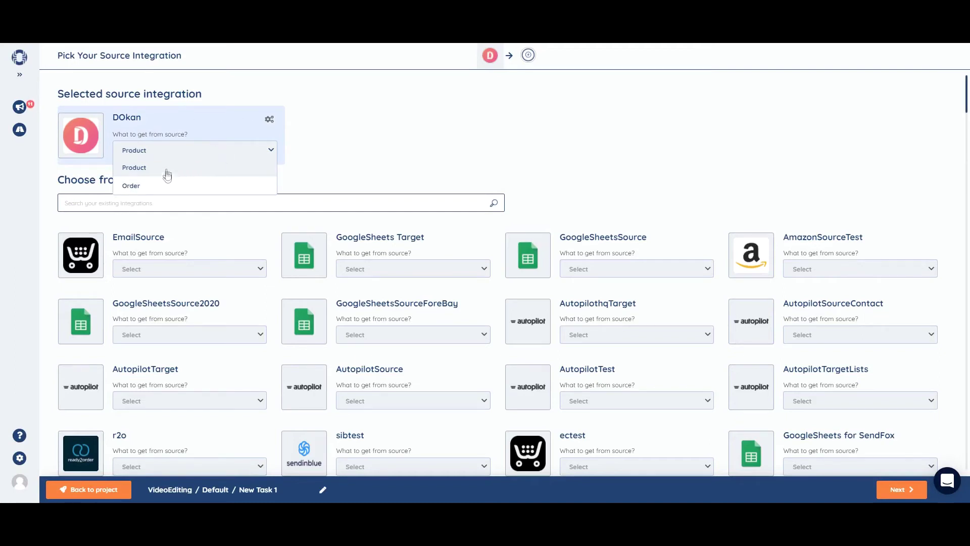
pyautogui.click(176, 168)
pyautogui.click(898, 494)
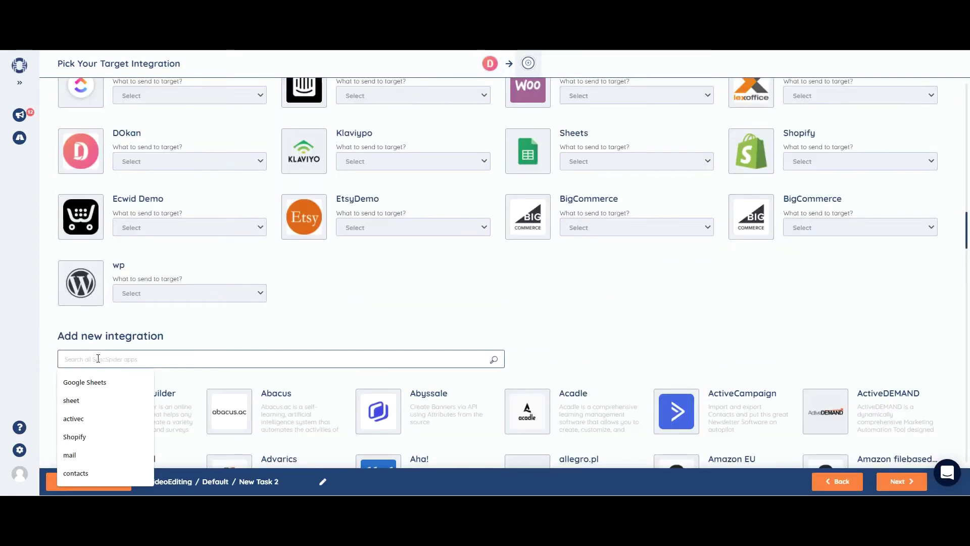
# Add a WooCommerce target integration named 'WooCommerce' and proceed to its connection setup.
pyautogui.write('woo')
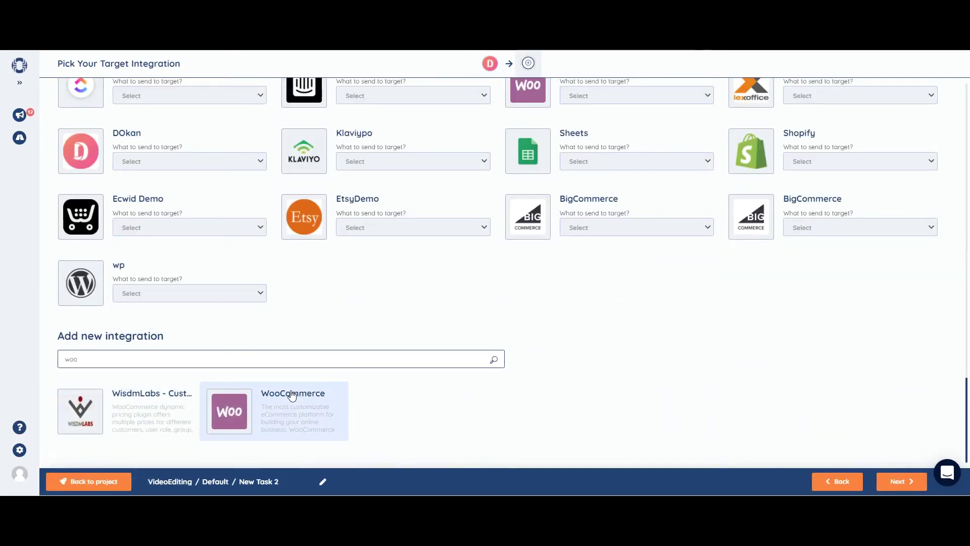
pyautogui.click(292, 396)
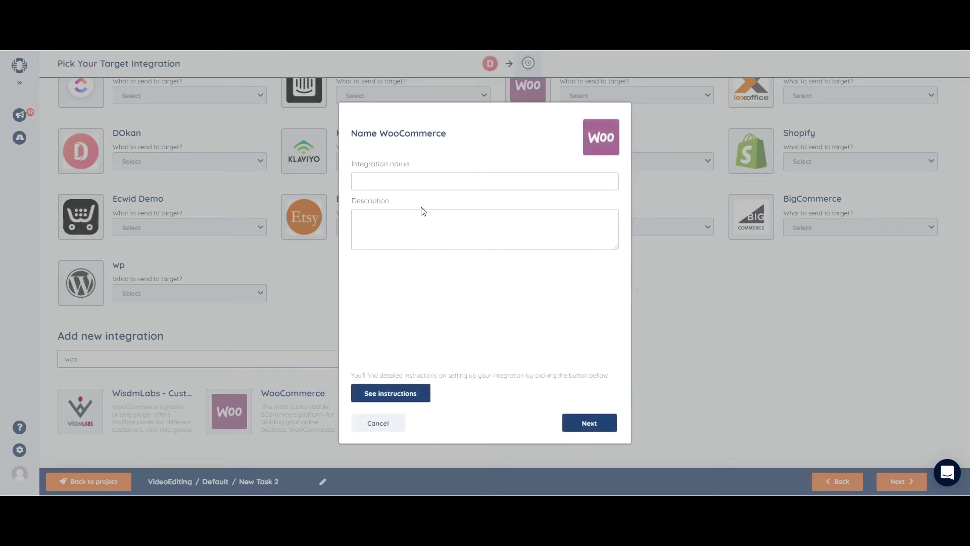
pyautogui.click(414, 182)
pyautogui.moveTo(470, 144); pyautogui.dragTo(392, 183)
pyautogui.click(581, 430)
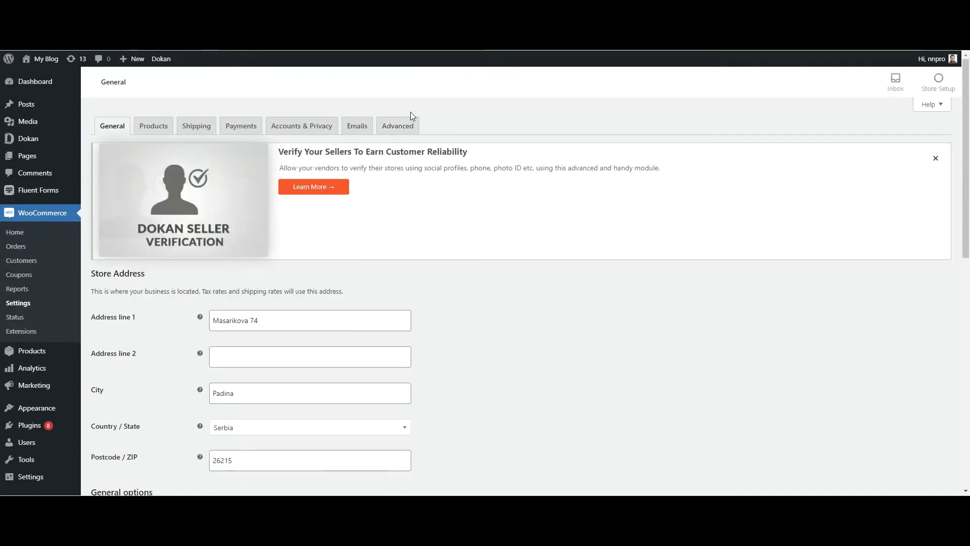
pyautogui.click(408, 124)
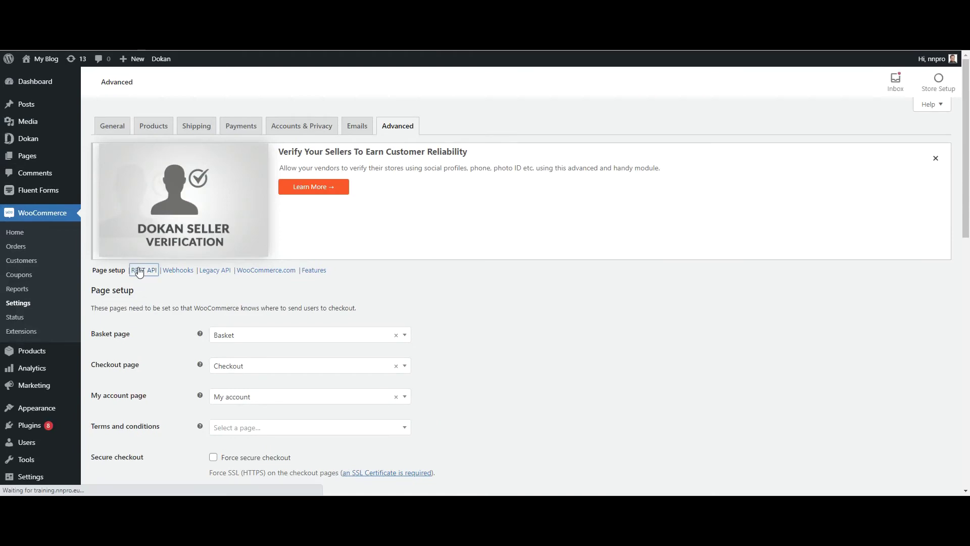
# Open the REST API keys section and copy the generated consumer key.
pyautogui.click(144, 270)
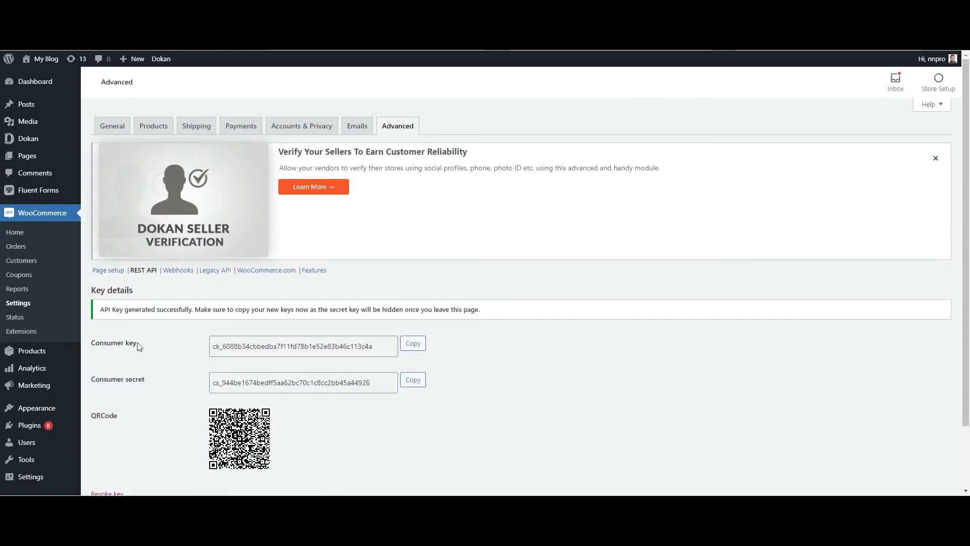
pyautogui.scroll(-2, 144, 374)
pyautogui.scroll(-1, 174, 341)
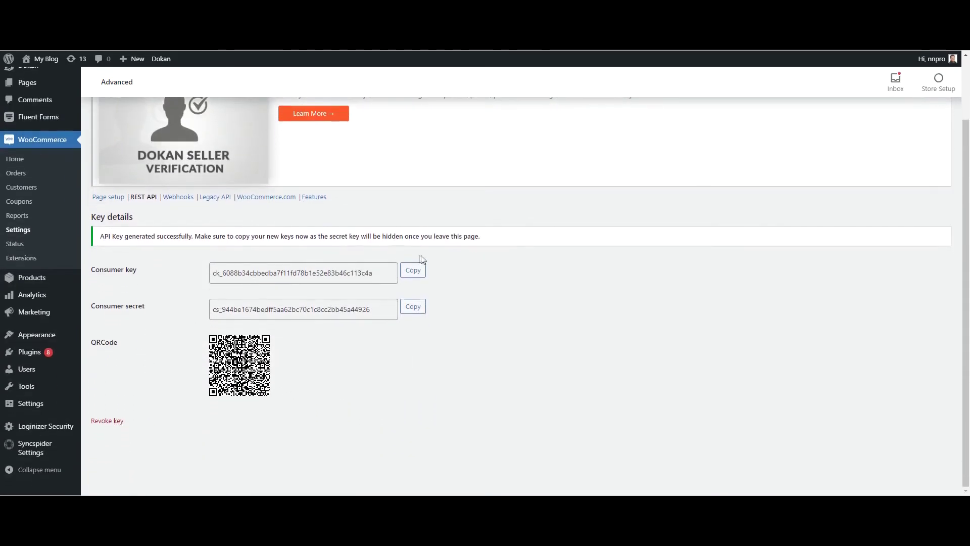
pyautogui.click(414, 271)
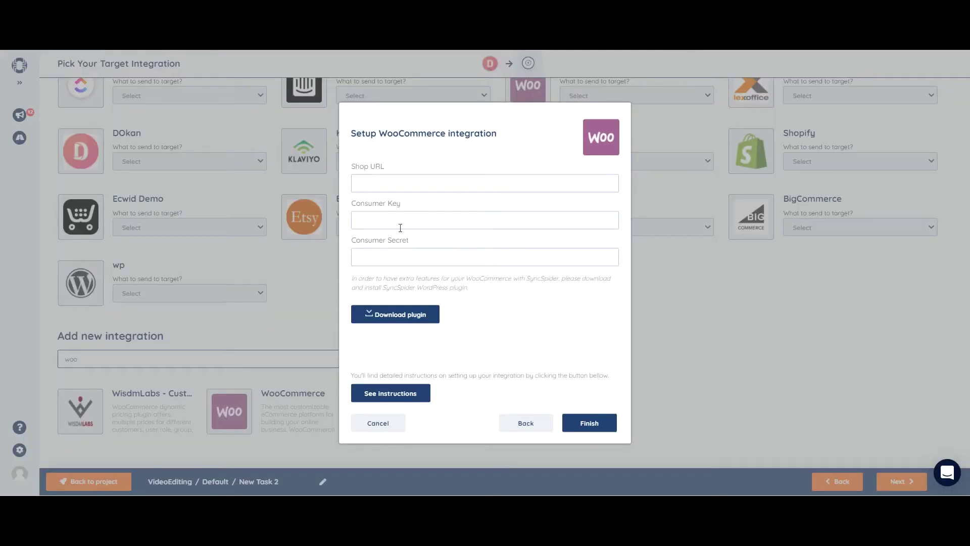
# Fill the WooCommerce consumer key, consumer secret and shop URL, then finish connecting.
pyautogui.hotkey('ctrl', 'v')
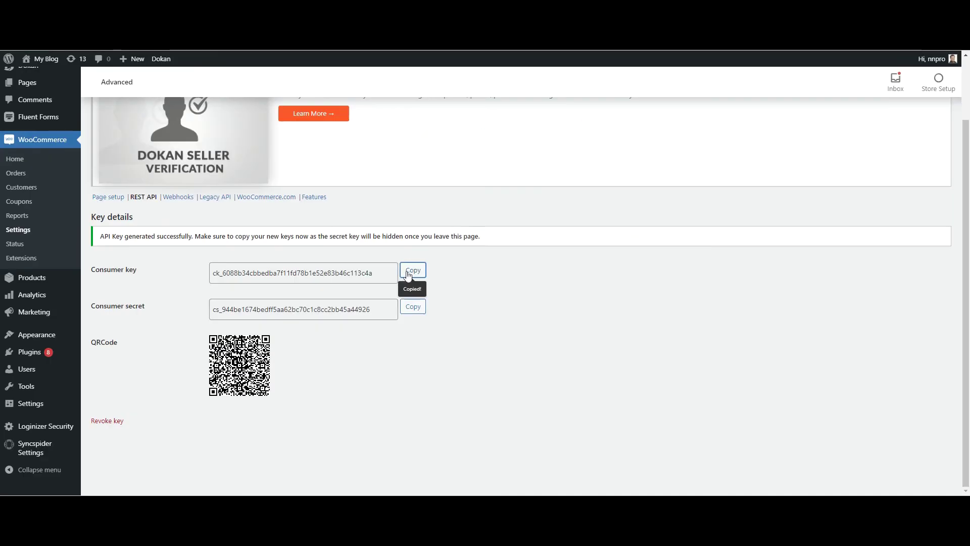
pyautogui.click(413, 306)
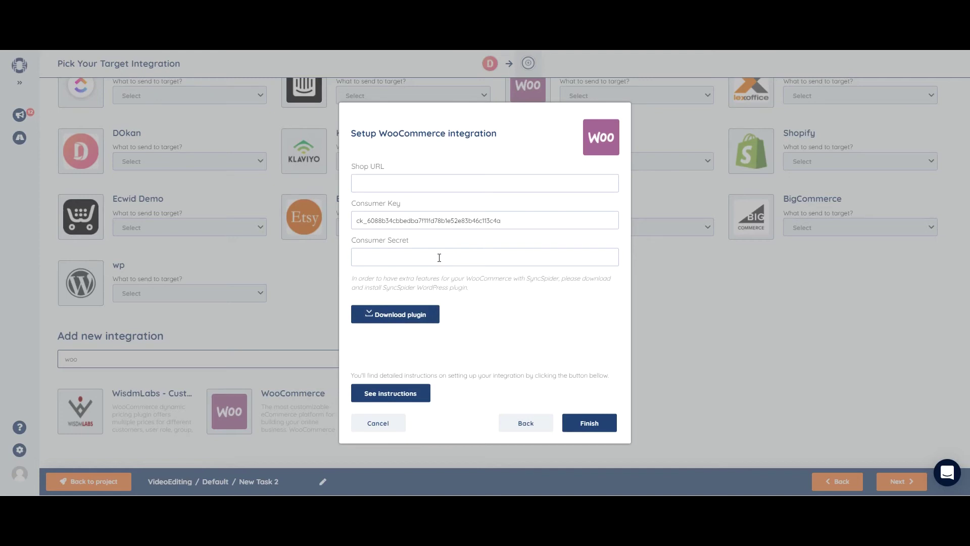
pyautogui.hotkey('ctrl', 'v')
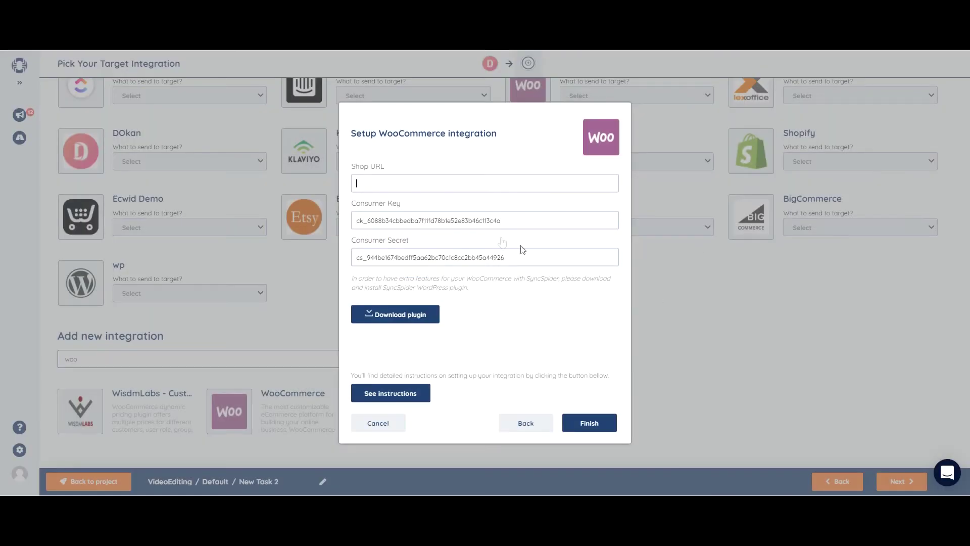
pyautogui.click(473, 183)
pyautogui.hotkey('ctrl', 'v')
pyautogui.click(592, 423)
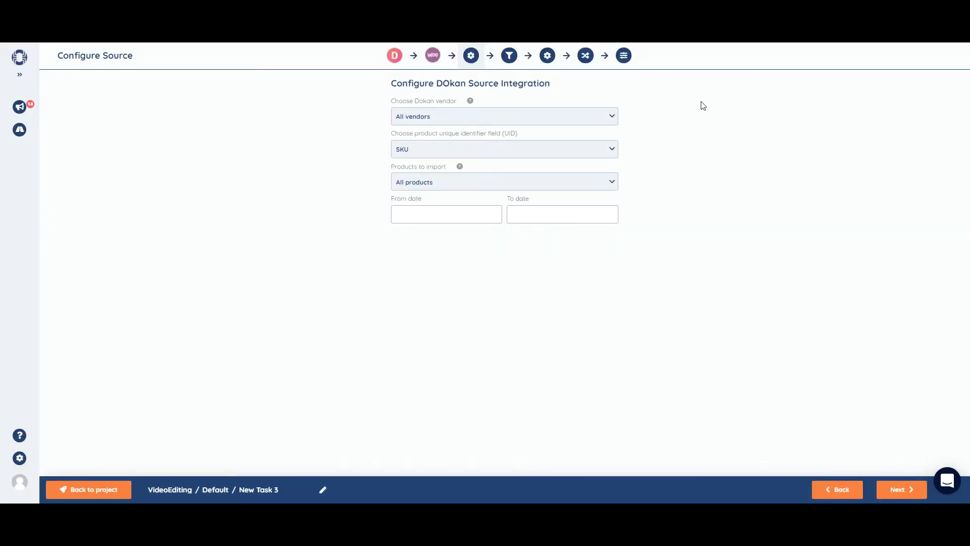
# Select Vendor_1 as the Dokan vendor, keep SKU and All products, and advance to mapping.
pyautogui.click(460, 117)
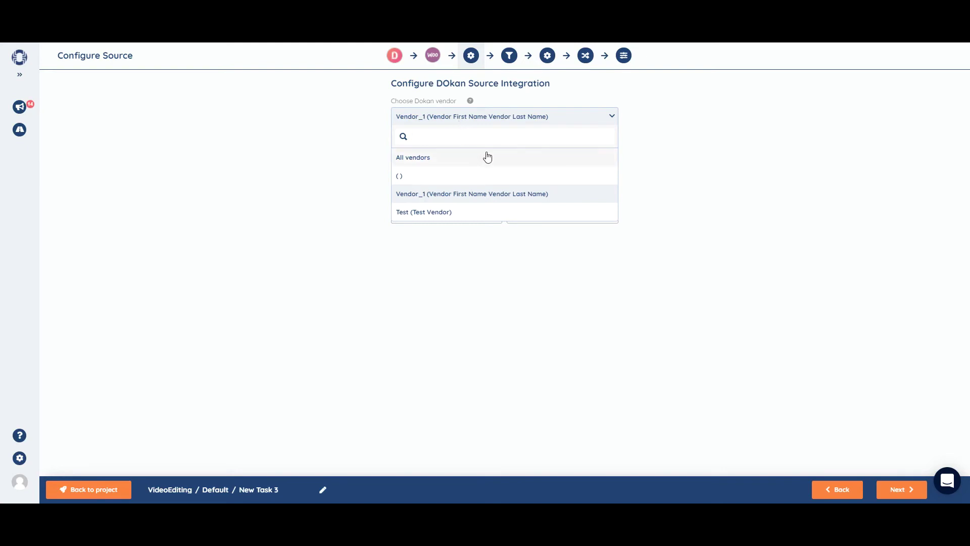
pyautogui.click(673, 174)
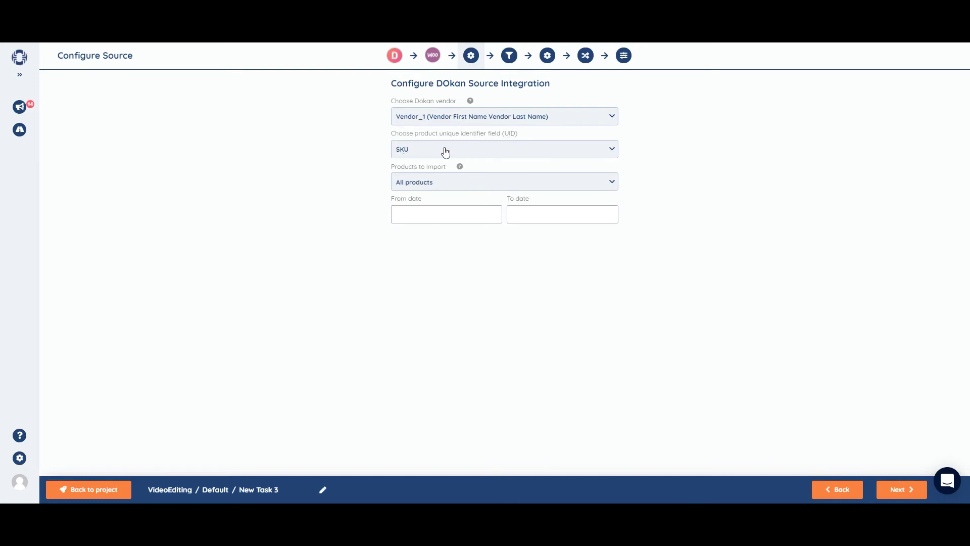
pyautogui.click(468, 183)
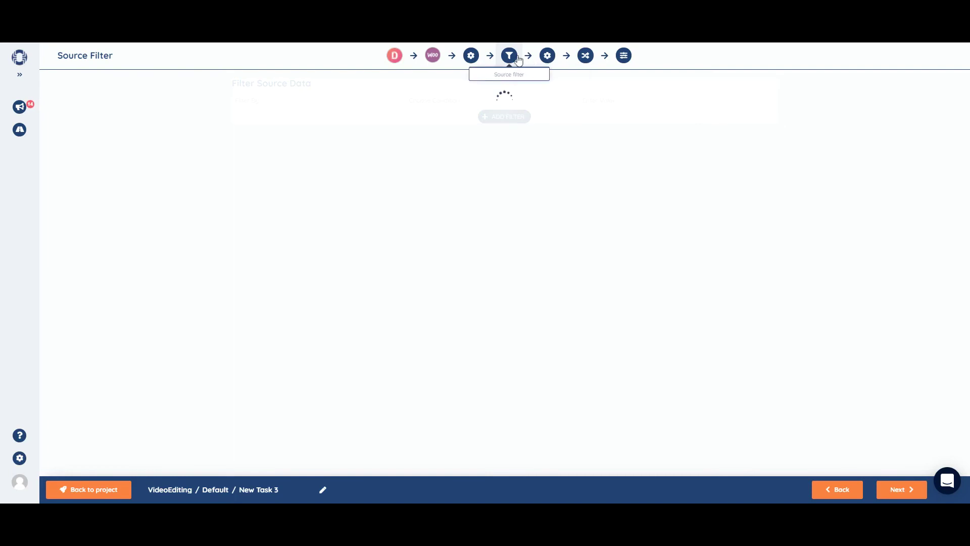
pyautogui.click(900, 489)
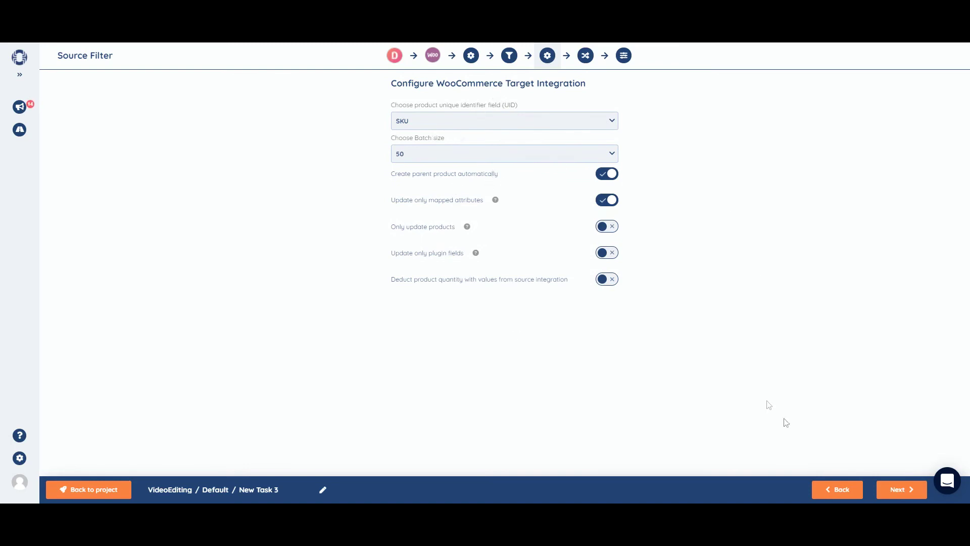
pyautogui.click(890, 492)
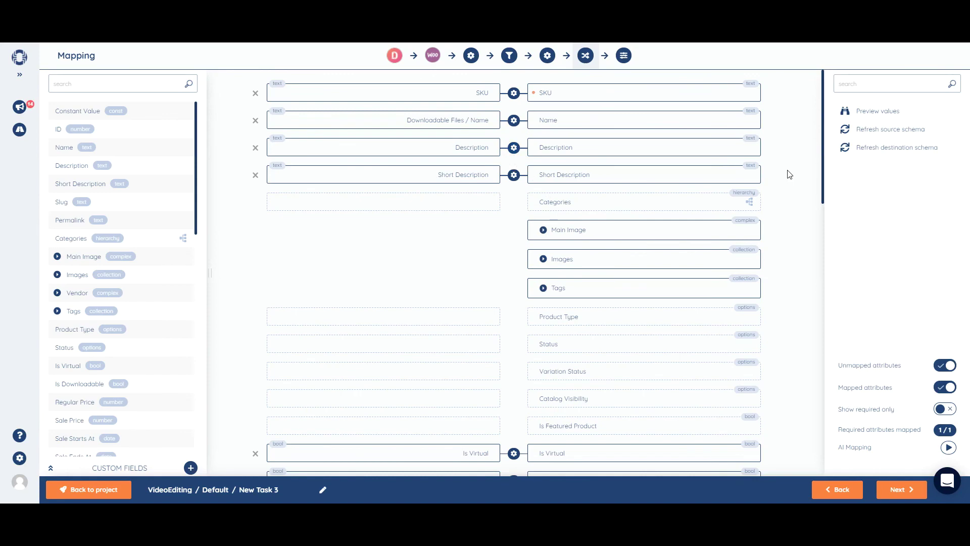
# Keep the default field mapping and continue to New Task 3's settings.
pyautogui.scroll(-3, 723, 212)
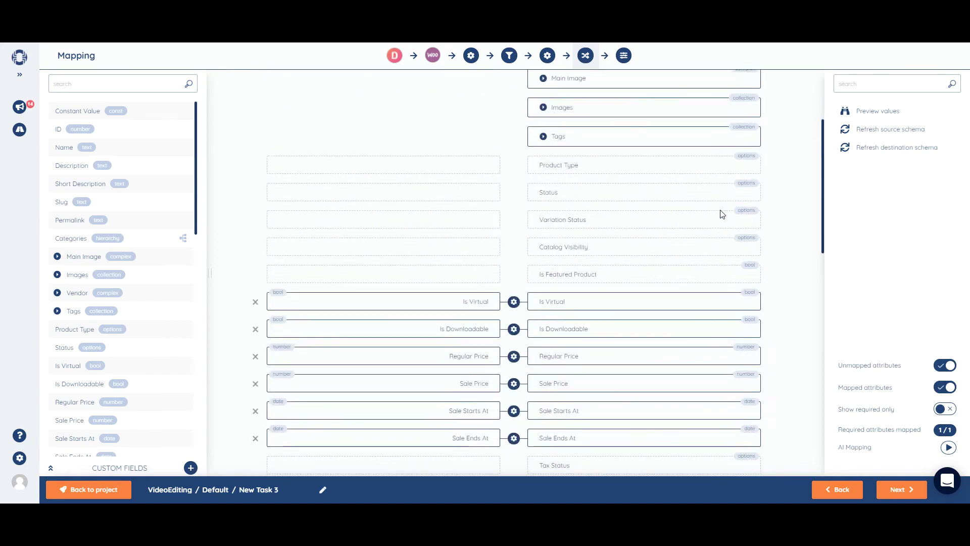
pyautogui.scroll(3, 732, 214)
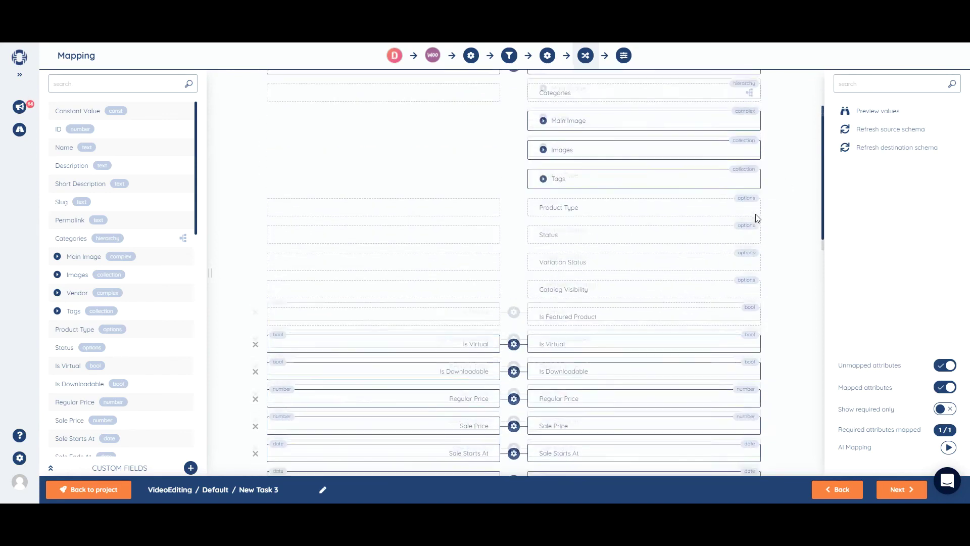
pyautogui.click(899, 489)
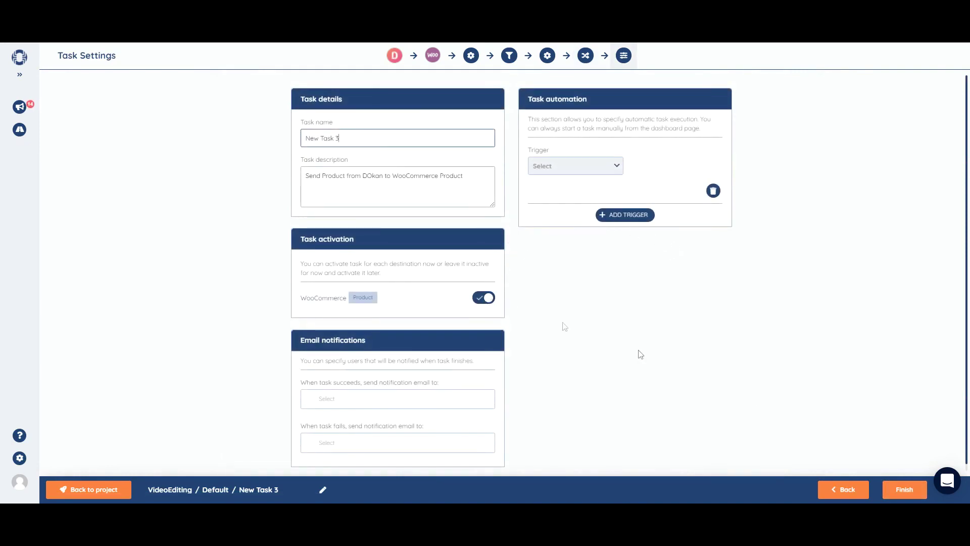
# Save New Task 3, run it manually, and confirm the log reaches 100% with 207 items.
pyautogui.click(905, 489)
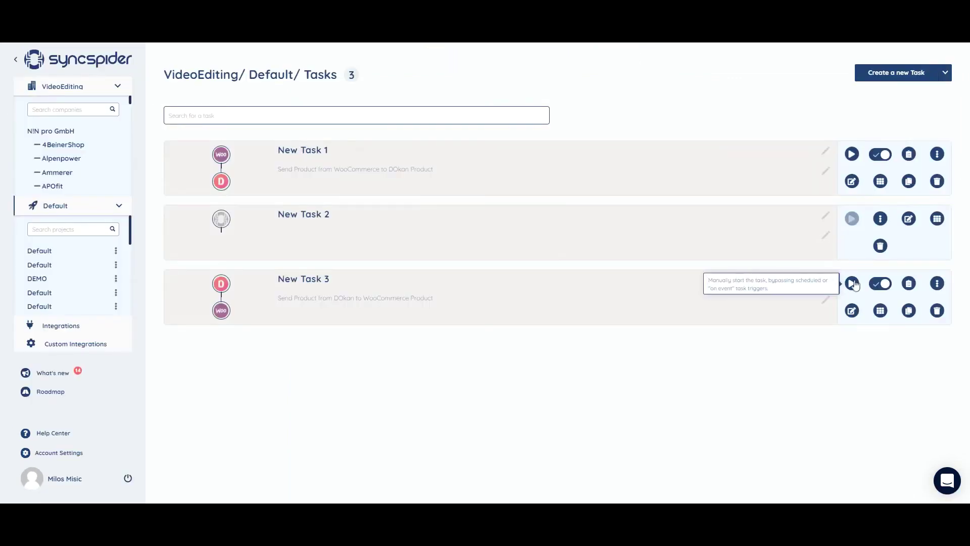
pyautogui.click(854, 283)
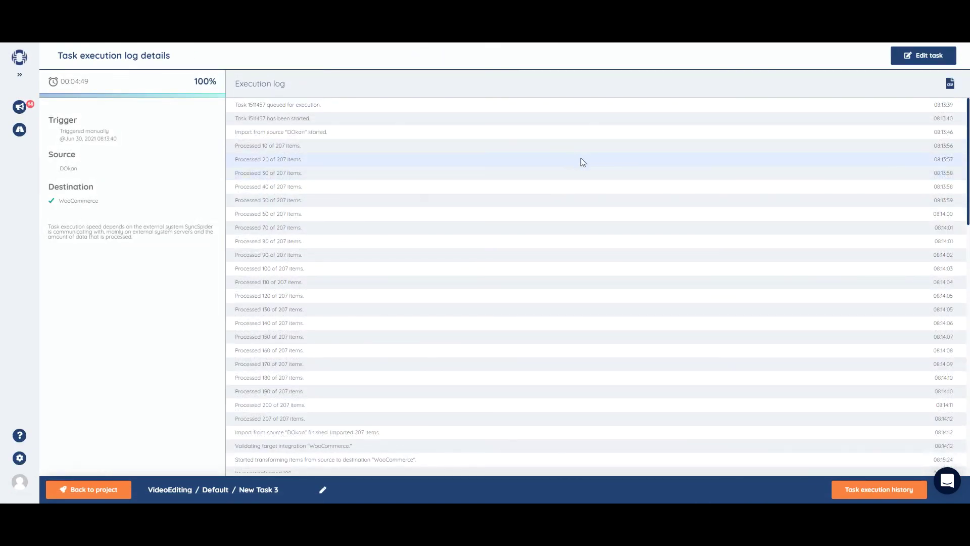
pyautogui.scroll(-15, 581, 163)
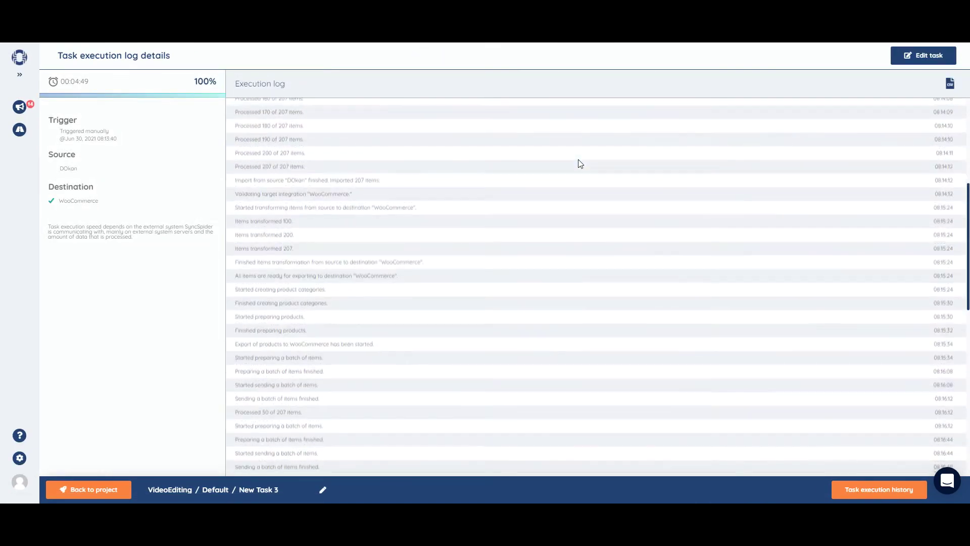